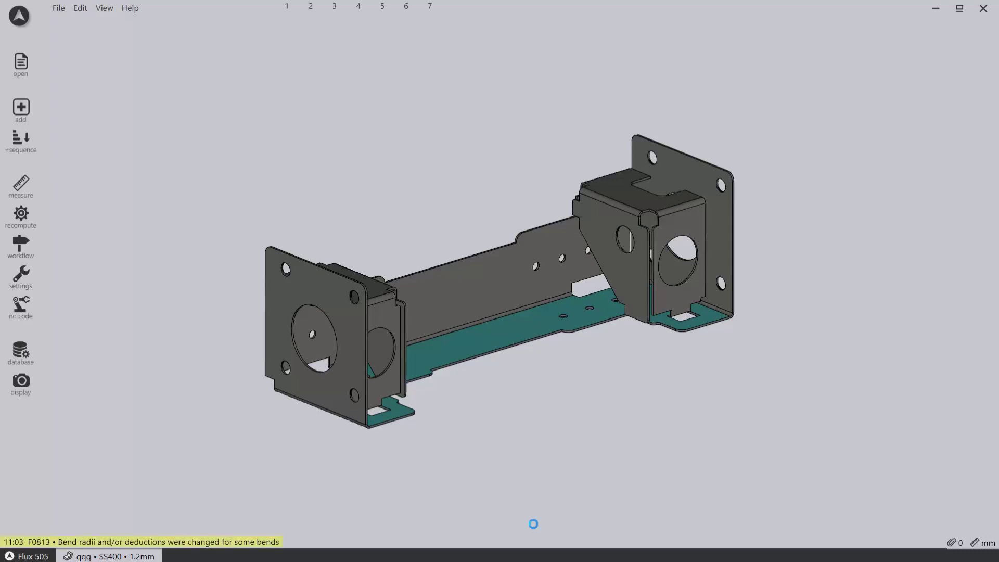
Advance the press-brake bending simulation bend by bend through to the final bend
scroll(429, 468, "up", 5)
key("Right")
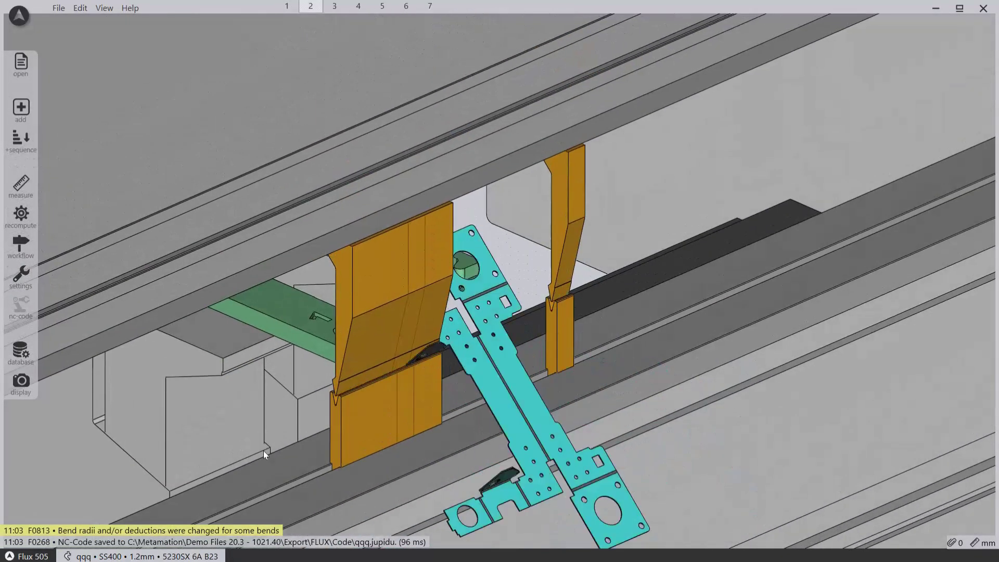
key("Right")
key("Right")
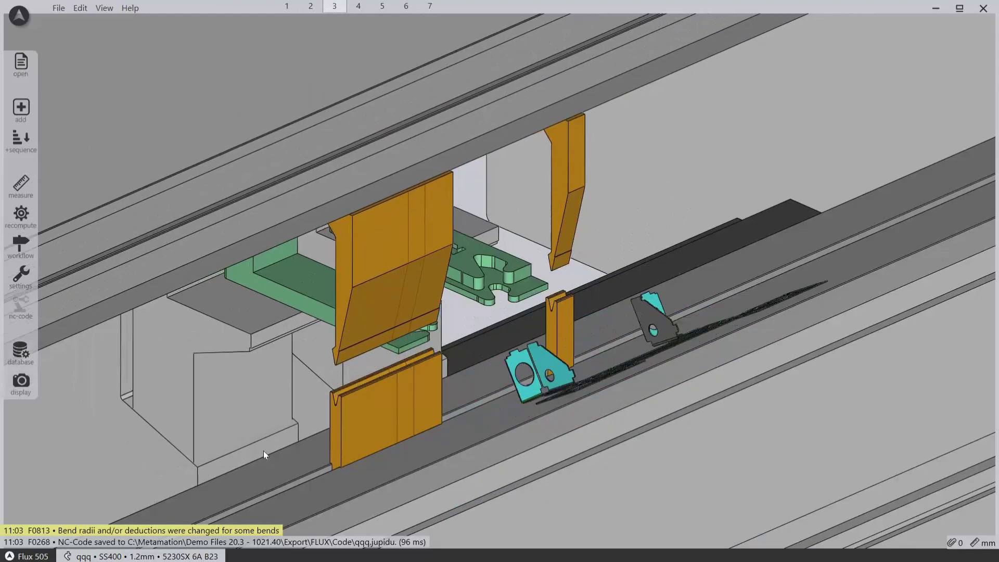
key("Right")
key("Right")
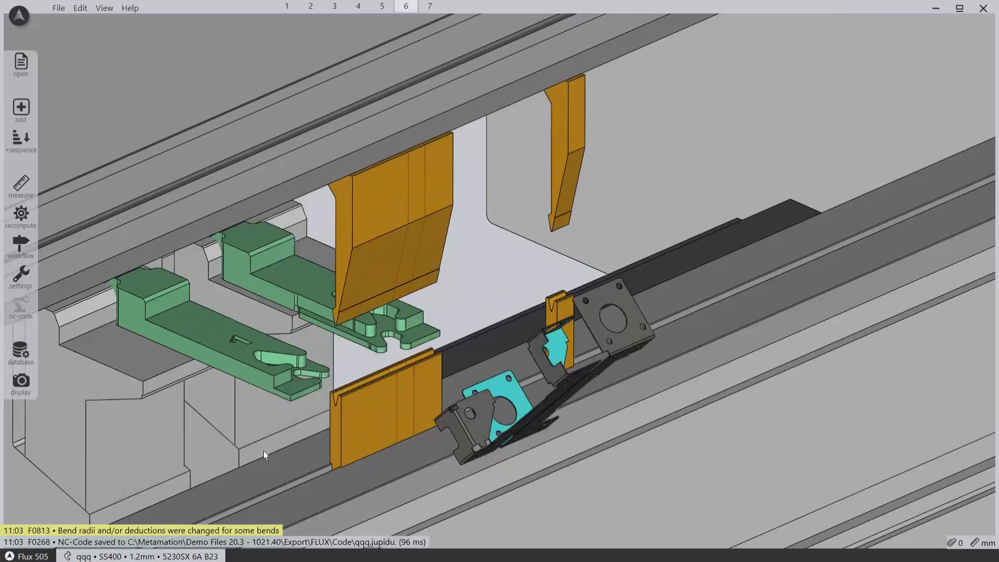
key("Right")
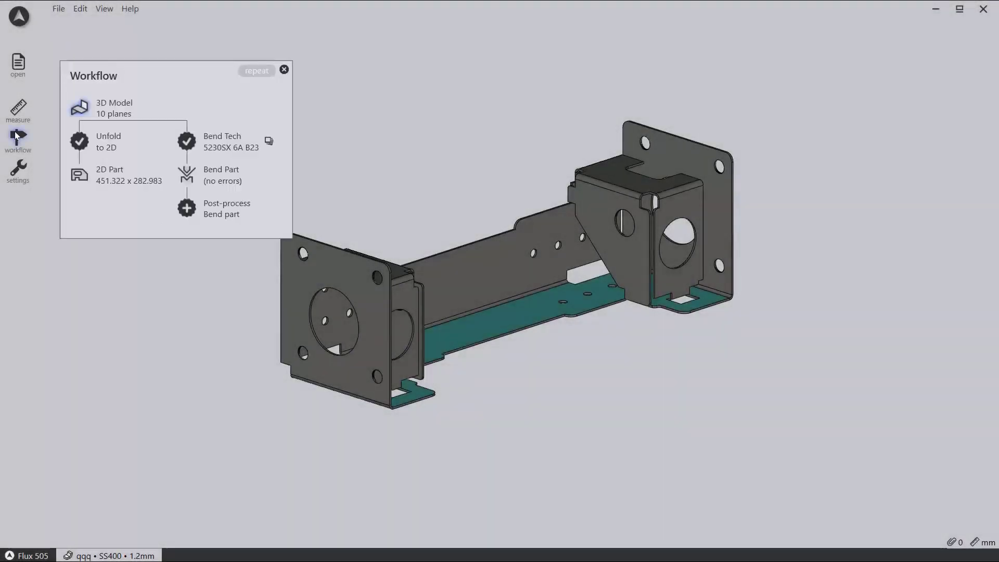
Run the Bend Part simulation, then show the 2D flat pattern with its +90° bend lines
left_click(208, 177)
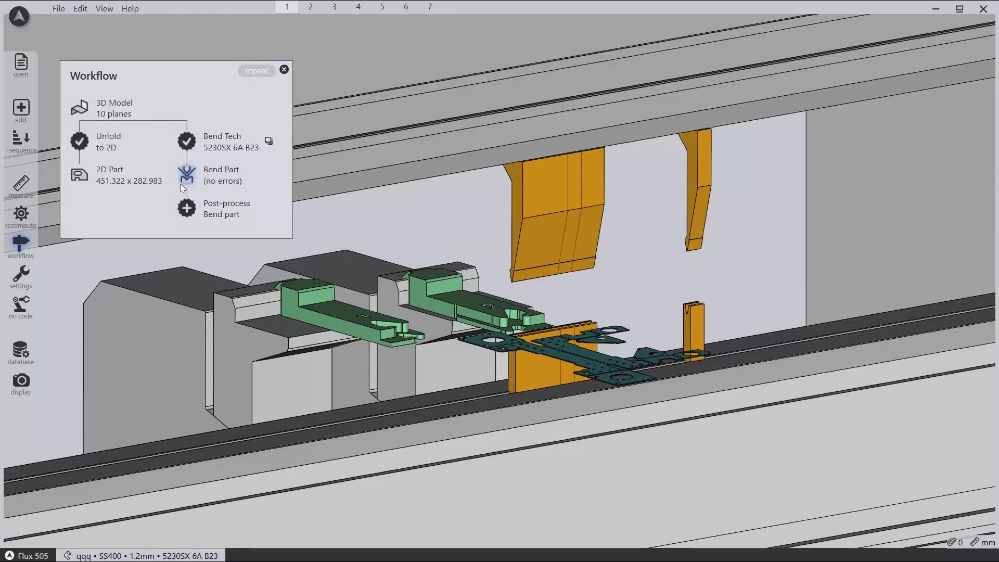
left_click(105, 181)
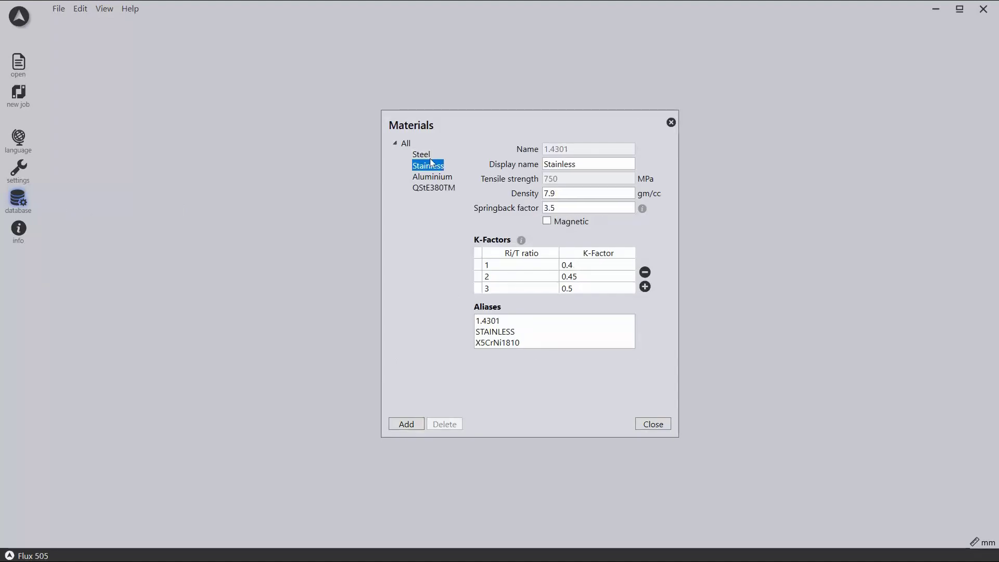
Inspect the Stainless and Steel material properties: display name, springback factor and K-factor rows
left_click(431, 154)
left_click(589, 165)
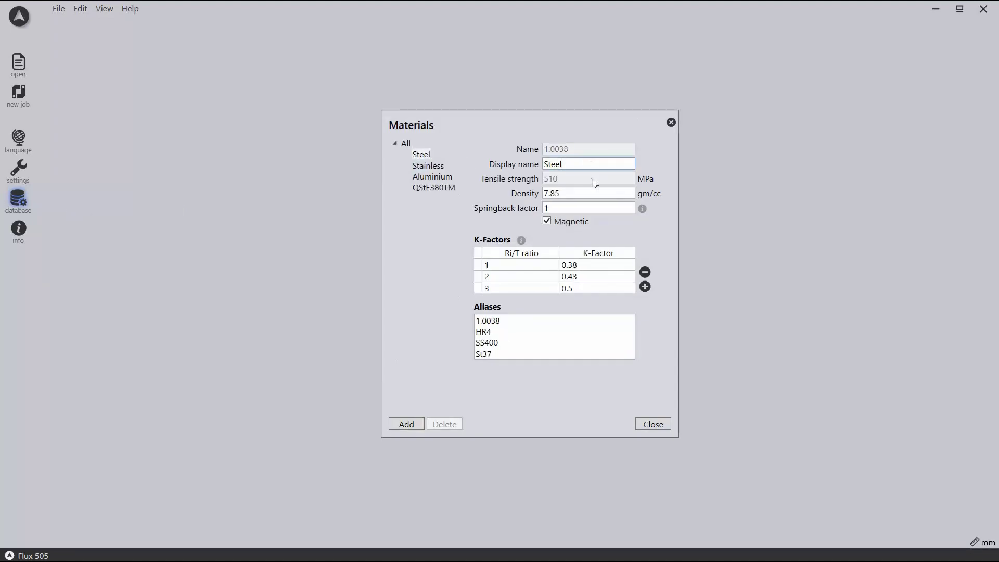
left_click(593, 209)
left_click(594, 267)
left_click(596, 278)
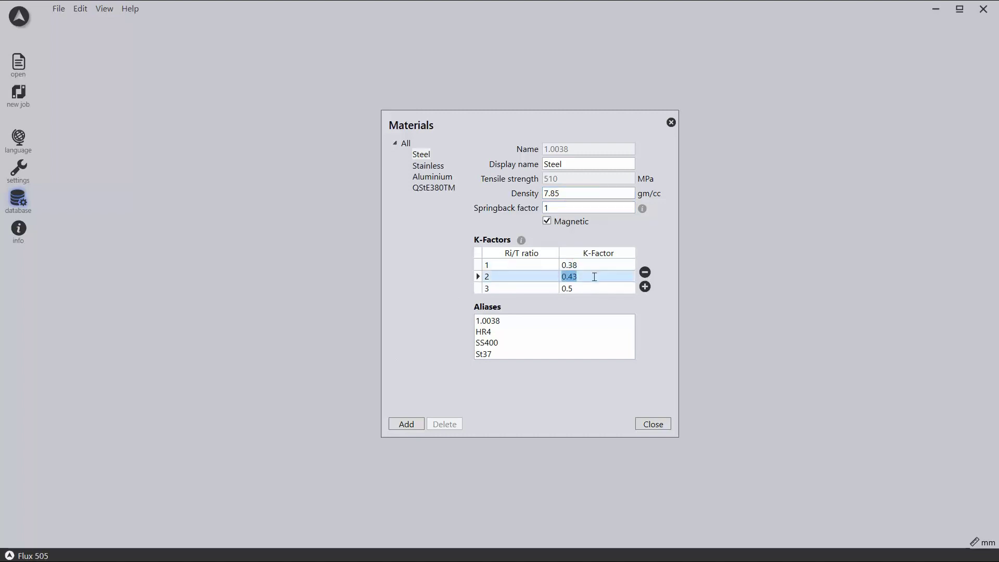
left_click(594, 287)
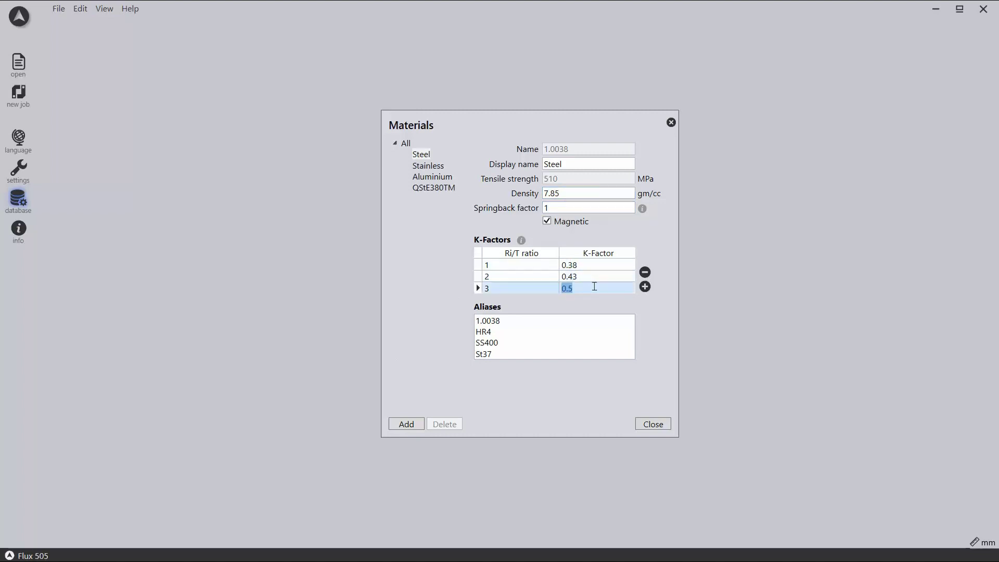
Add Metal and Cr4 as Steel aliases and close the materials editor
left_click(480, 322)
key("Return")
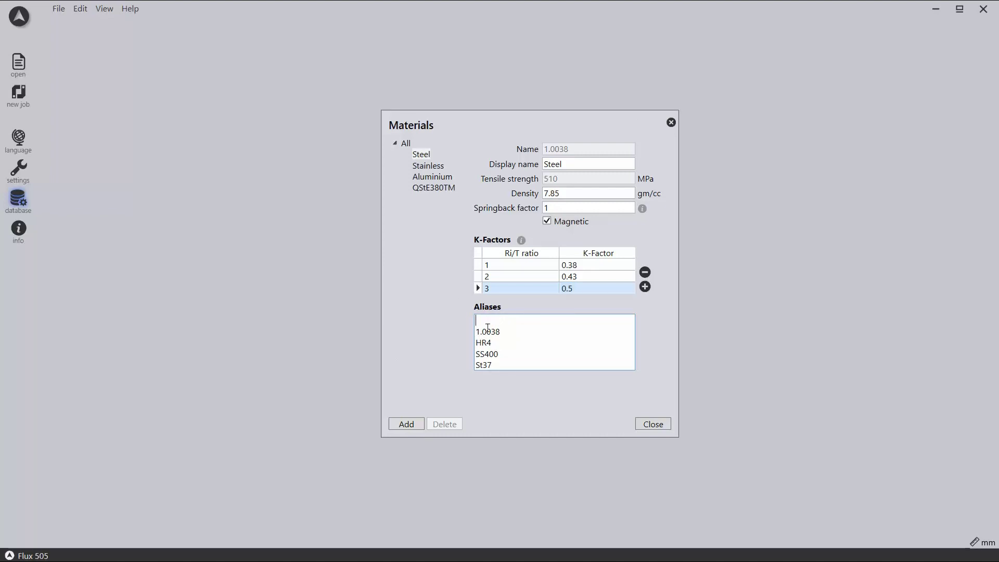
type("Metal")
key("Return")
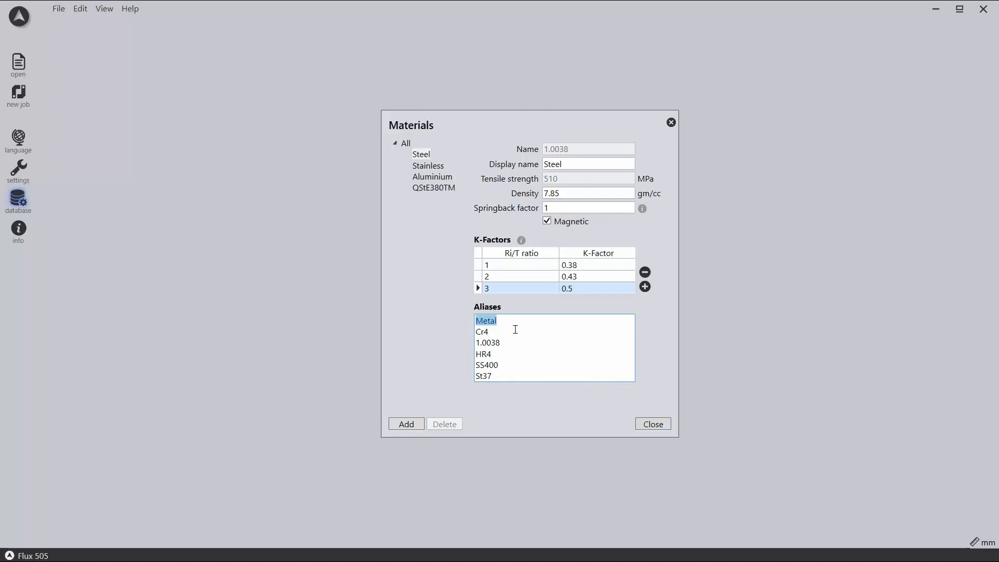
left_click_drag(504, 332, 477, 331)
left_click(652, 422)
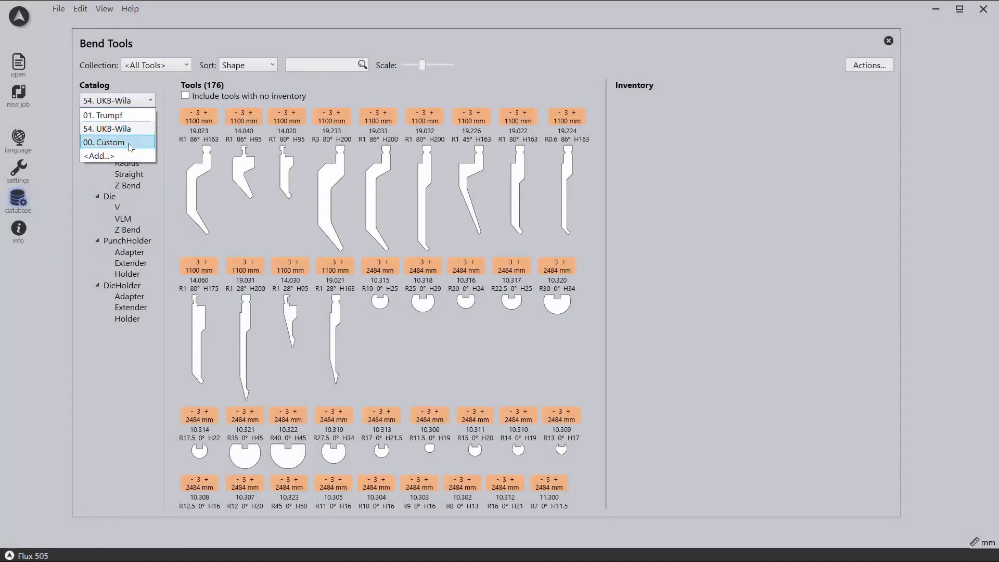
Load the 02. Amada catalog and add three more 10 mm segments to punch 15508
left_click(131, 156)
left_click(156, 161)
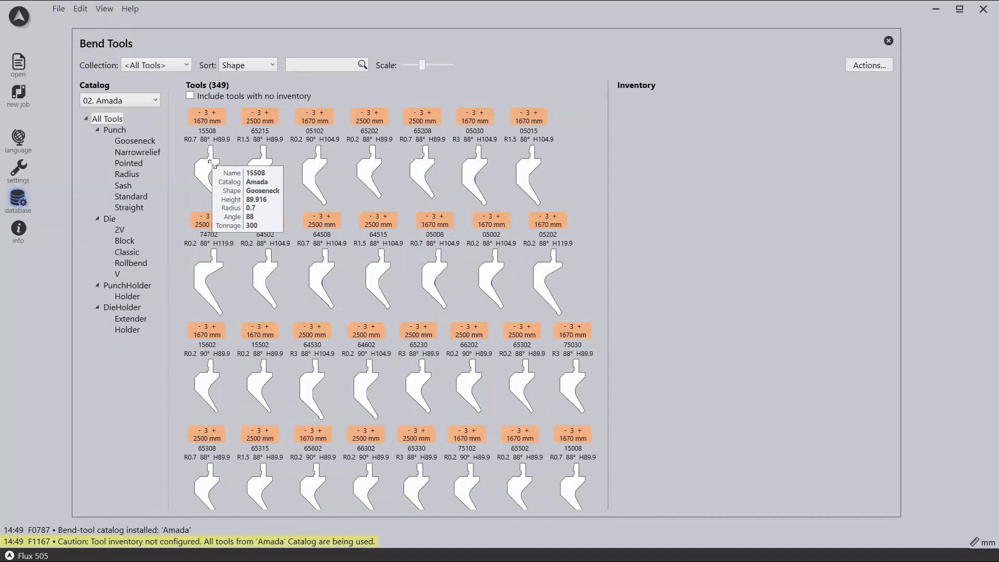
left_click(212, 164)
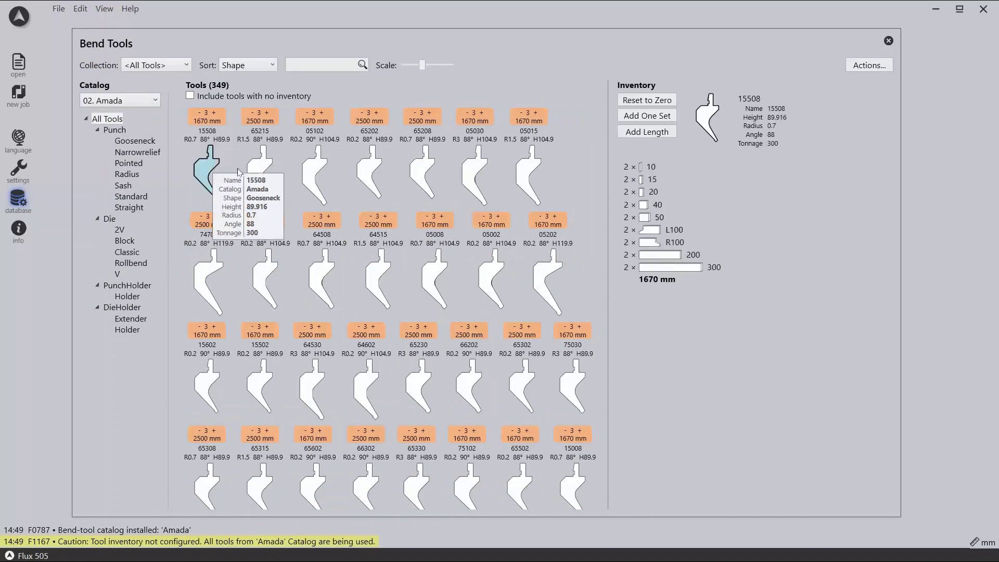
left_click(642, 166)
left_click(642, 166)
left_click(642, 166)
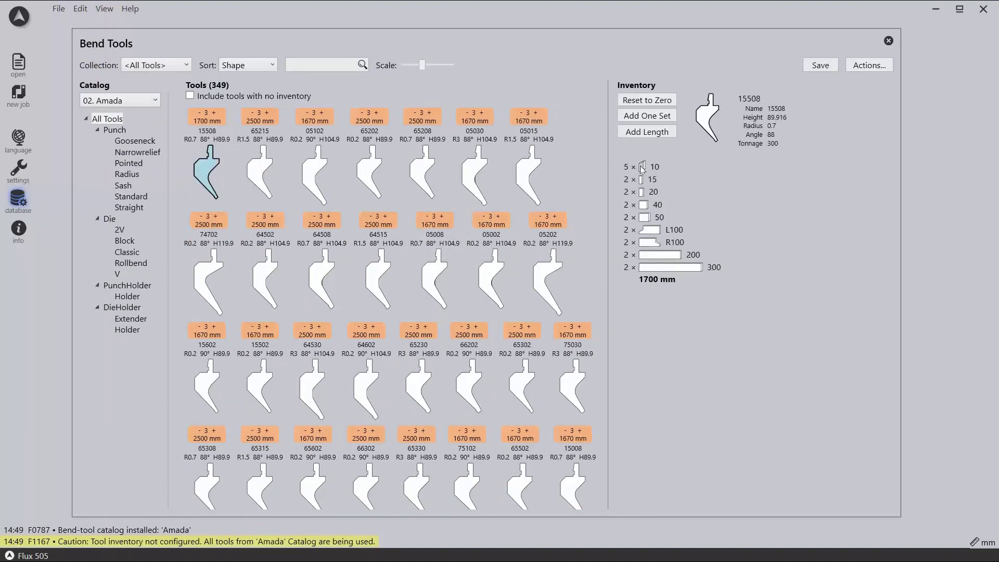
Save the inventory change, switch to the MME collection and review its OW201/S punch
left_click(176, 66)
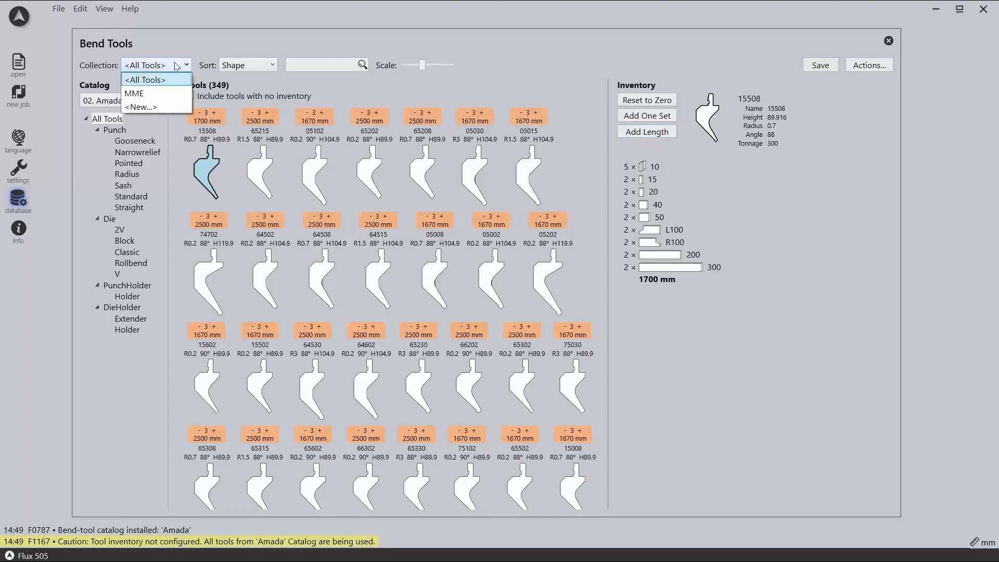
left_click(172, 91)
left_click(224, 179)
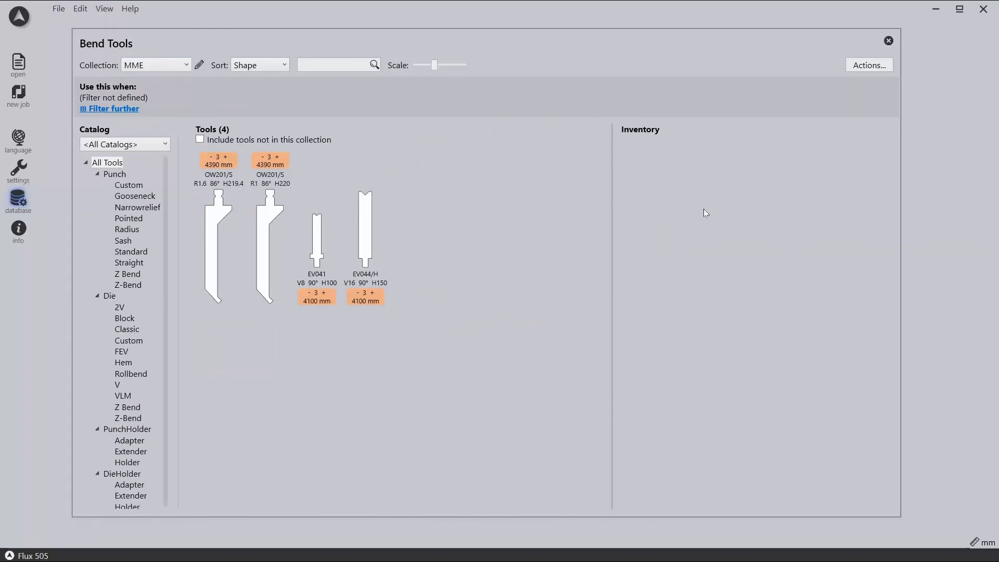
left_click(216, 244)
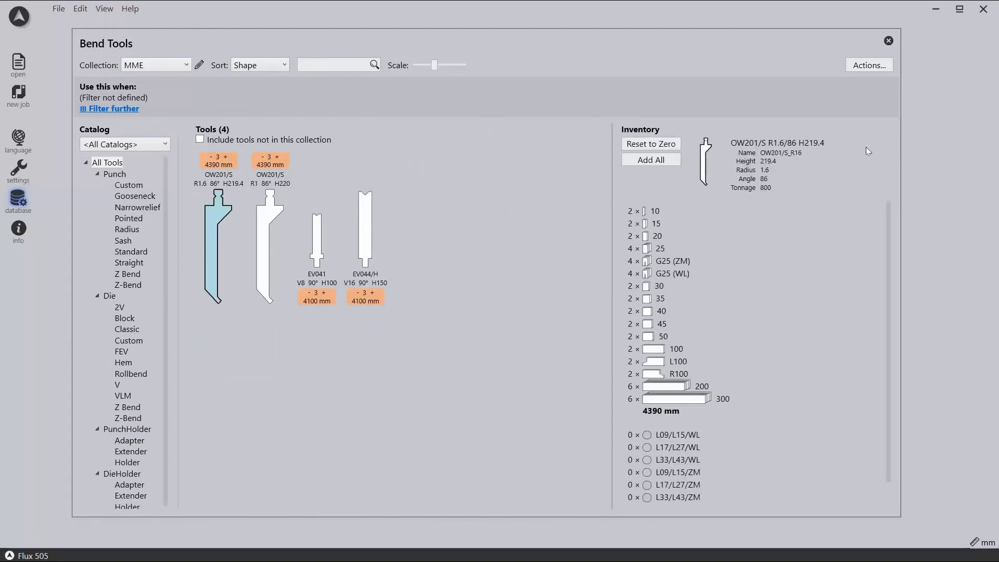
left_click(878, 66)
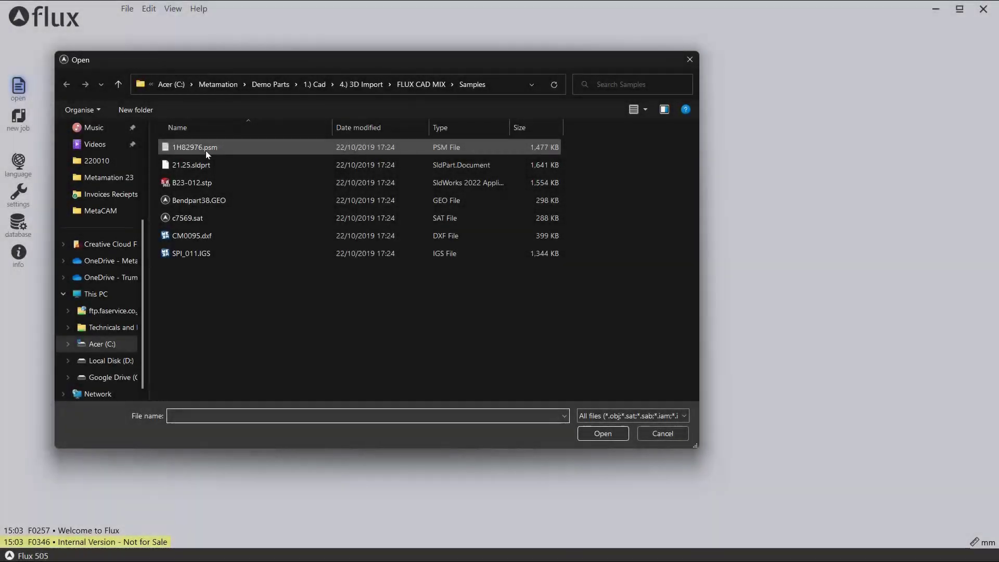
Select all seven sample files, 1H82976.psm through SPI_011.IGS, in the Samples folder
left_click(203, 149)
left_click(211, 166, "ctrl")
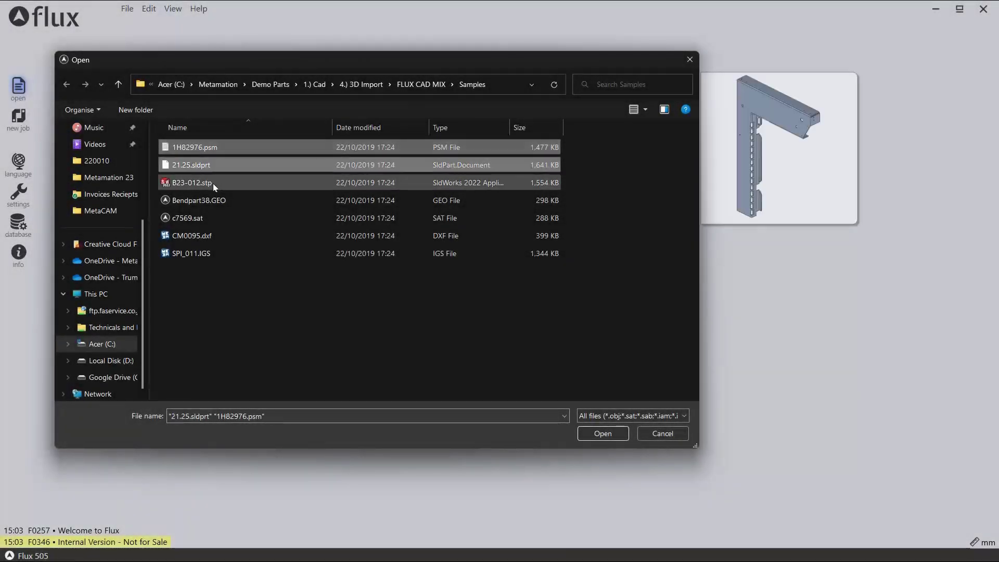
left_click(215, 184, "ctrl")
left_click(211, 201, "ctrl")
left_click(219, 219, "ctrl")
left_click(219, 236, "ctrl")
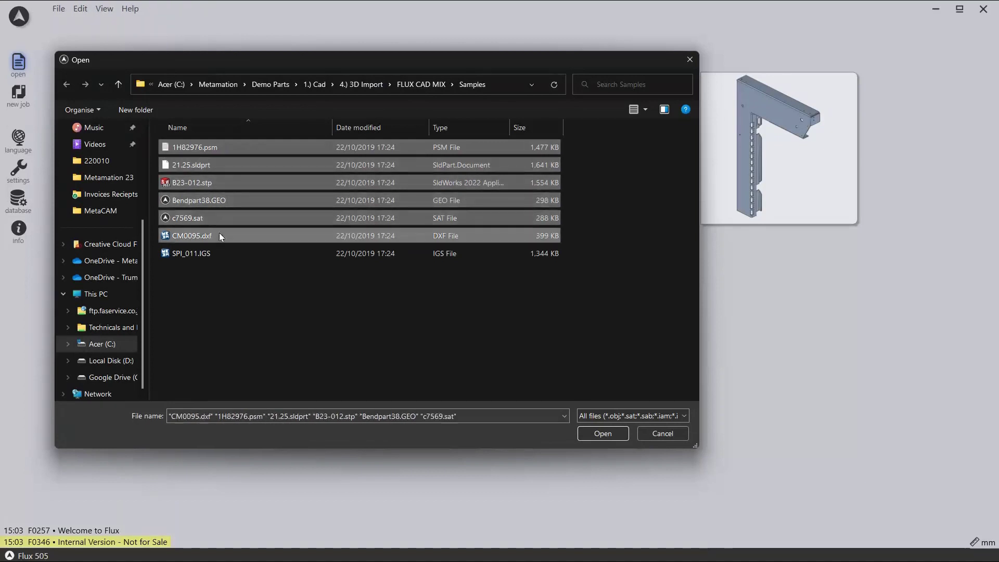
left_click(221, 254, "ctrl")
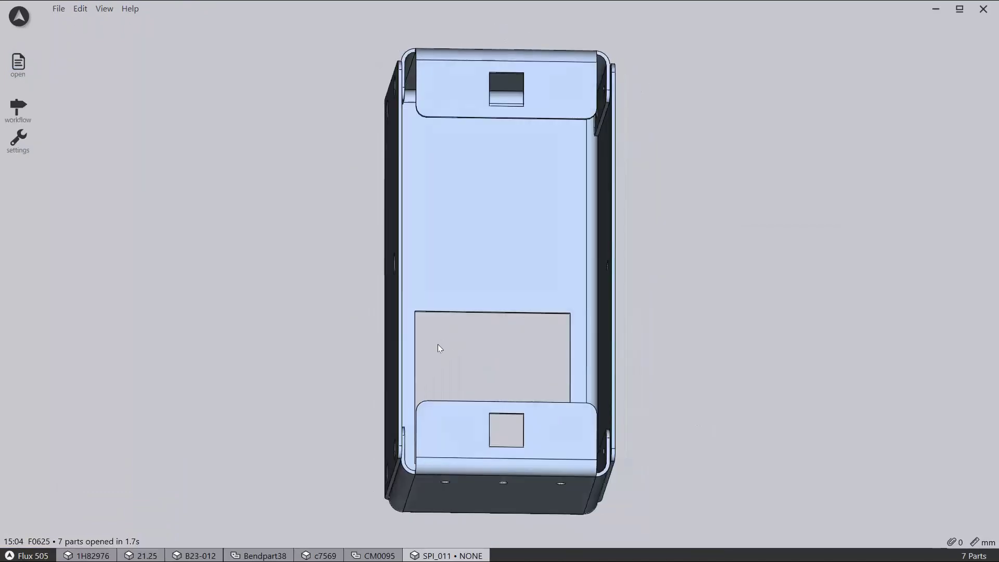
Browse the open sample parts: CM0095, c7569, Bendpart38, B23-012, 21.25 and 1H82976
left_click(369, 556)
left_click(322, 556)
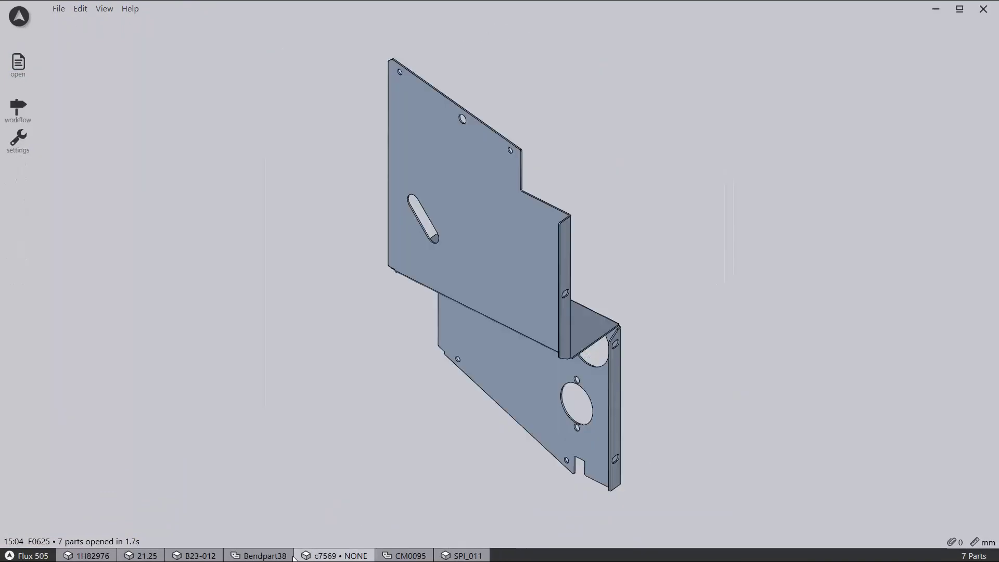
left_click(267, 556)
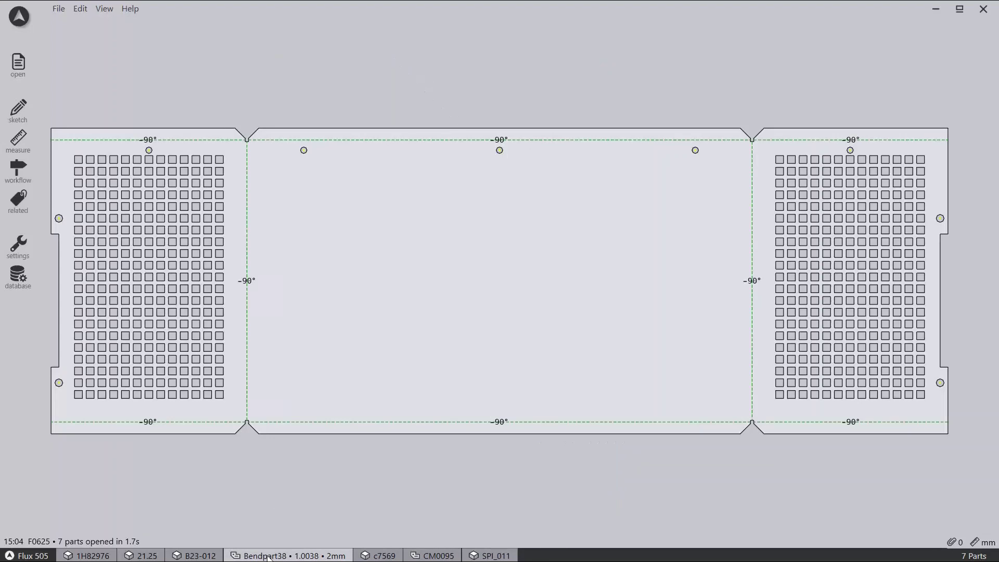
left_click(208, 554)
left_click(141, 555)
left_click(95, 556)
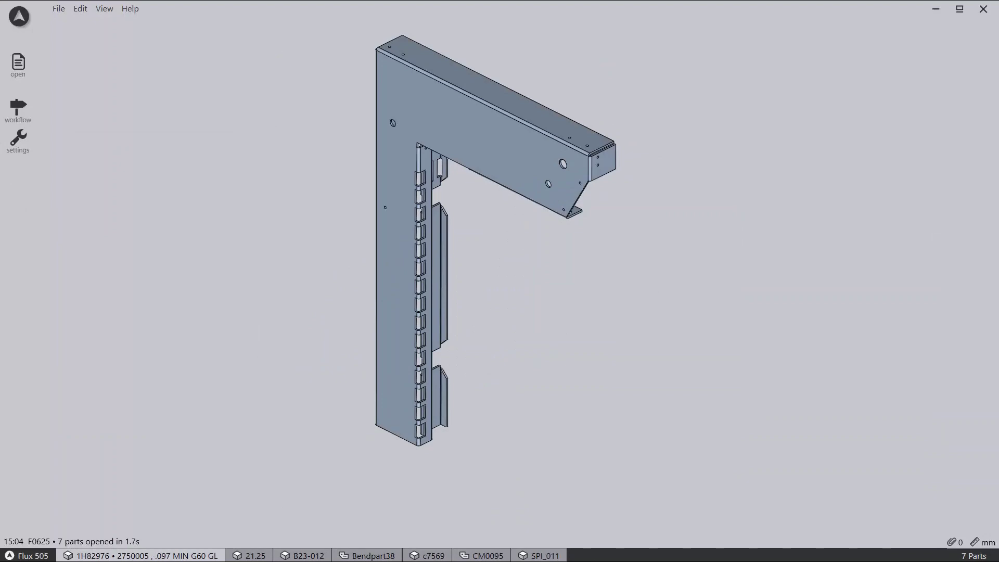
left_click(302, 556)
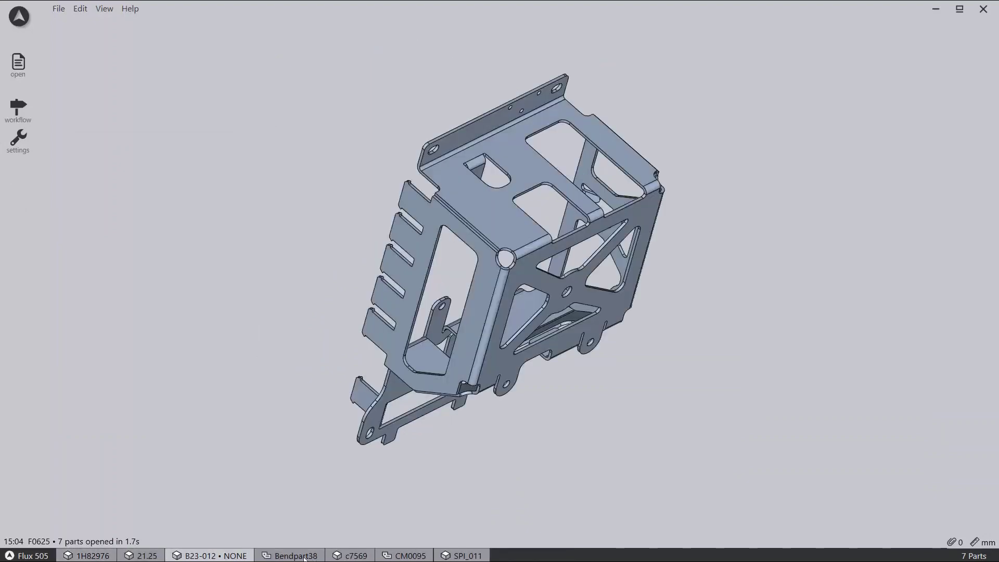
left_click(306, 555)
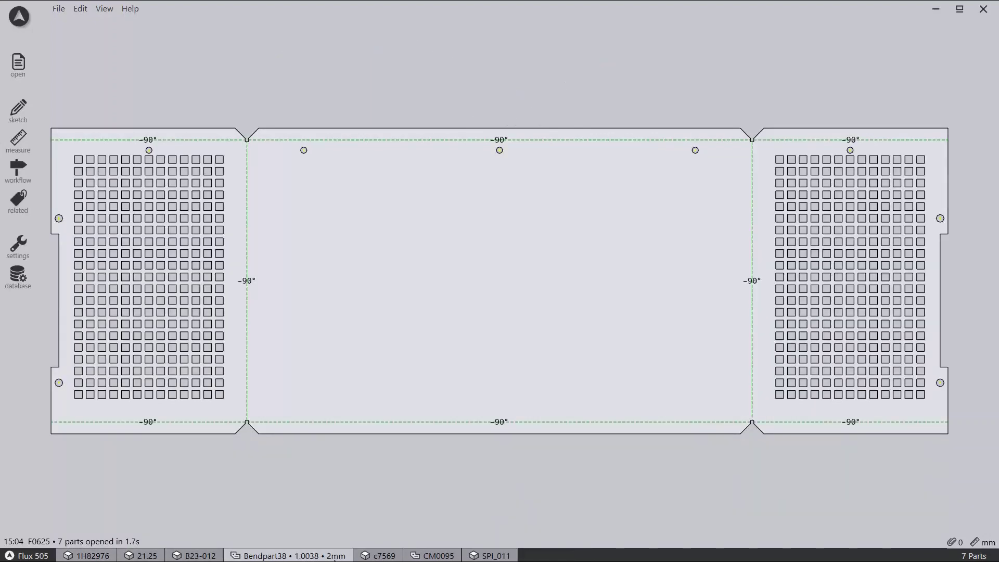
Set part c7569's material to St37
left_click(383, 556)
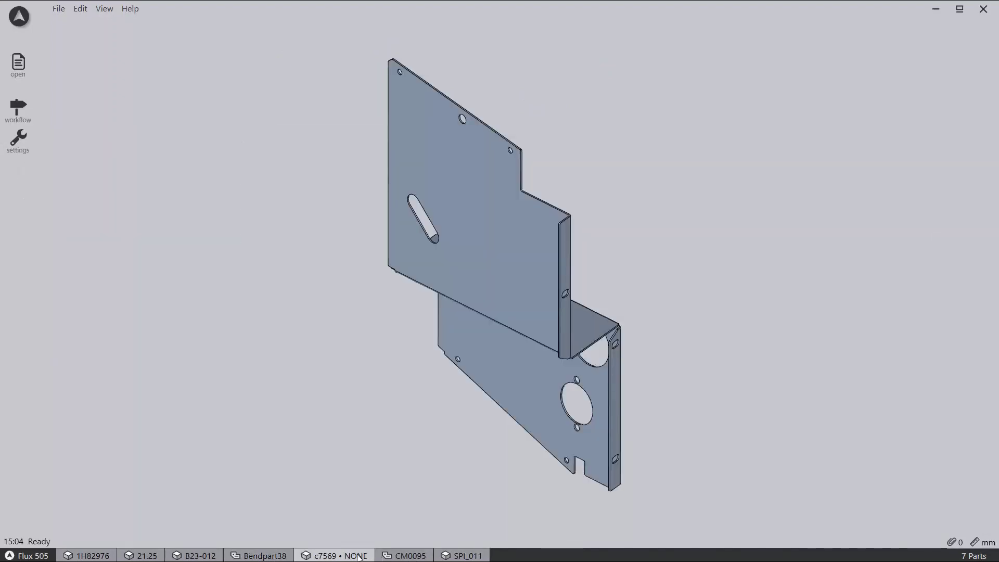
left_click(359, 556)
left_click(370, 510)
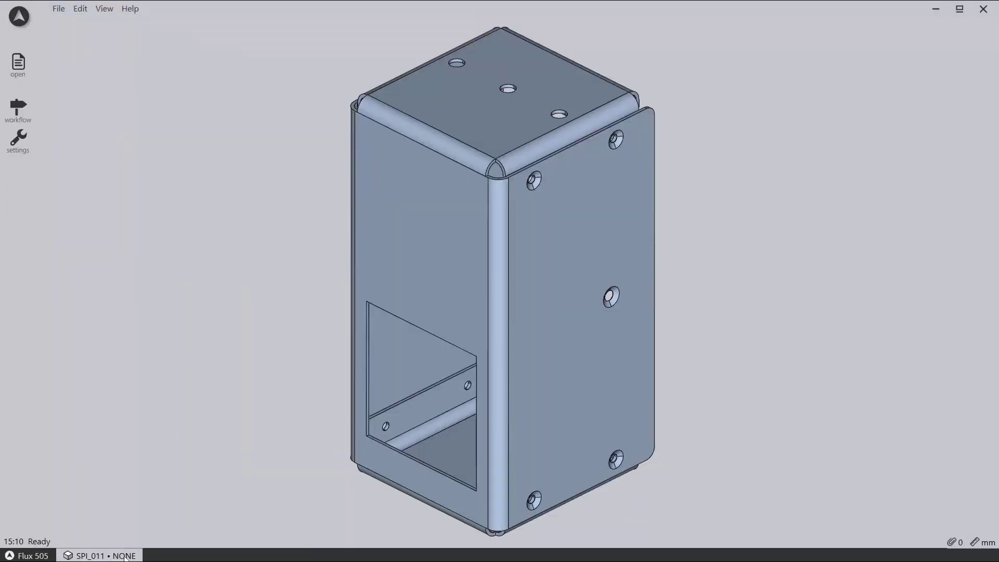
Set SPI_011's material to STAINLESS and convert it to sheet metal
left_click(125, 557)
left_click(139, 525)
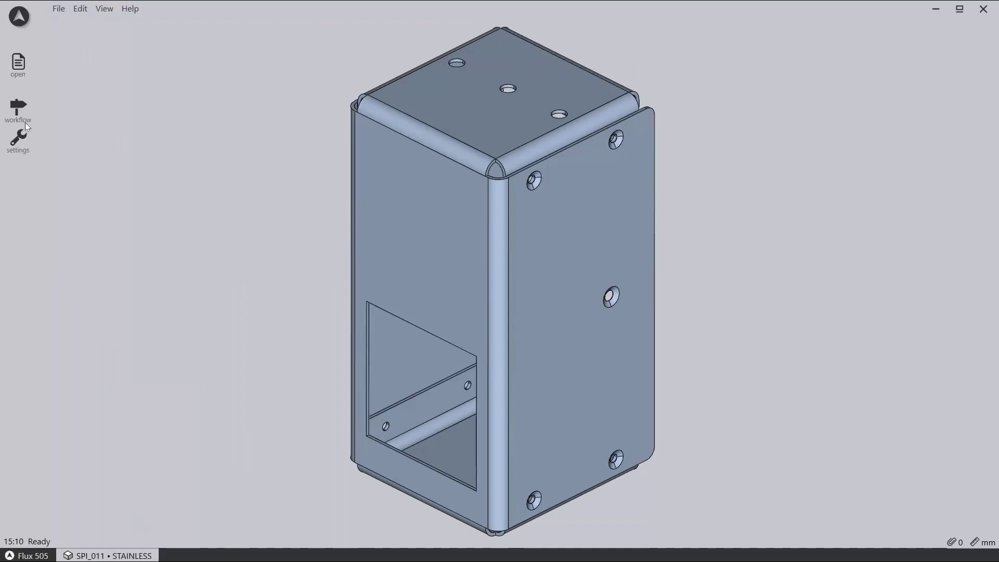
left_click(19, 109)
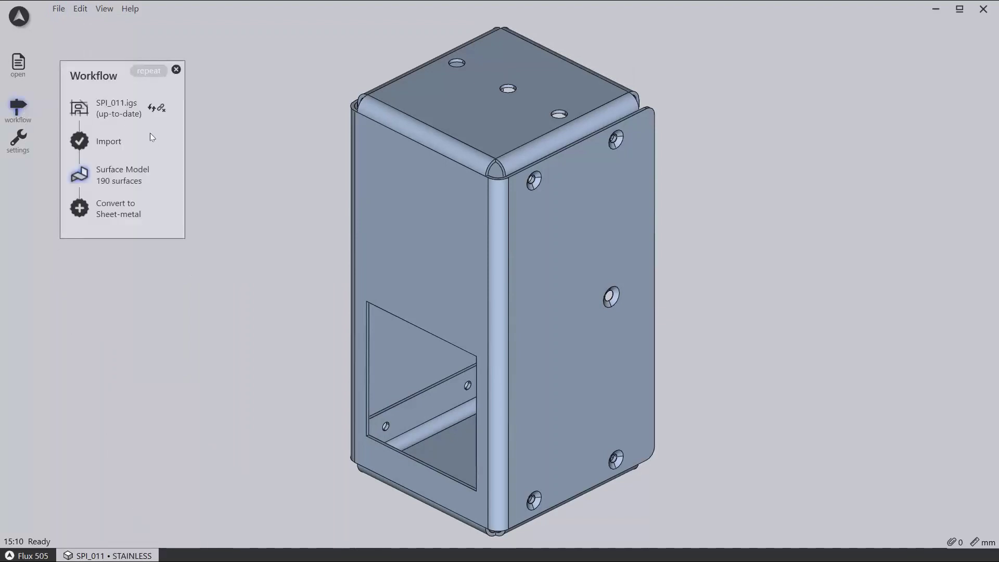
left_click(80, 208)
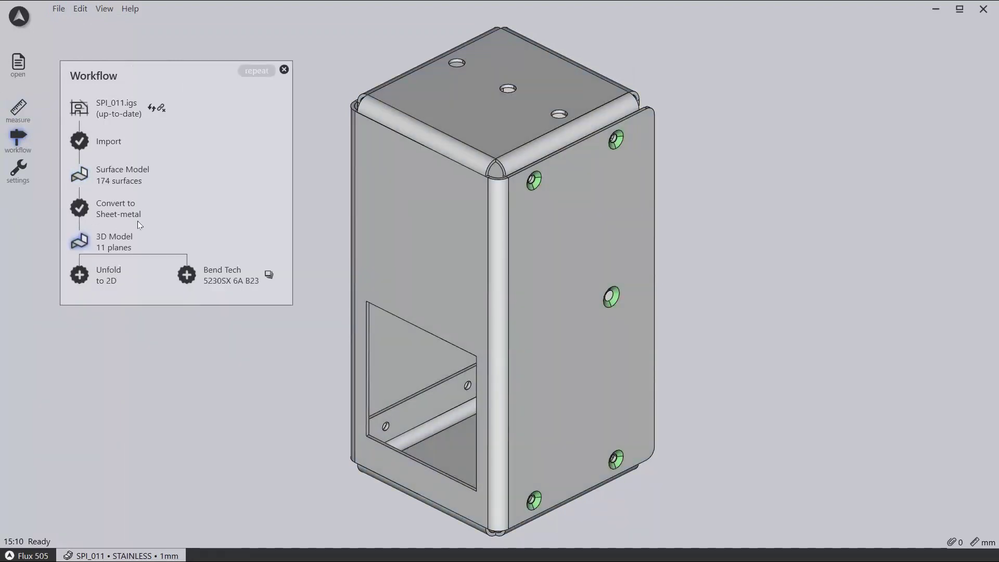
Plan TruBend 5230 bending and post-process the part to save its NC code
left_click(187, 274)
left_click(189, 276)
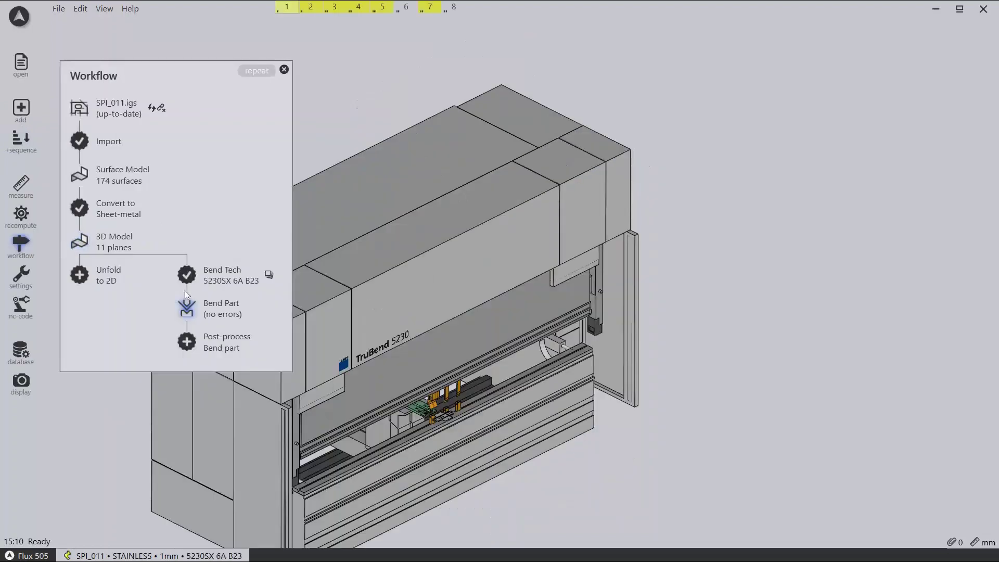
left_click(190, 345)
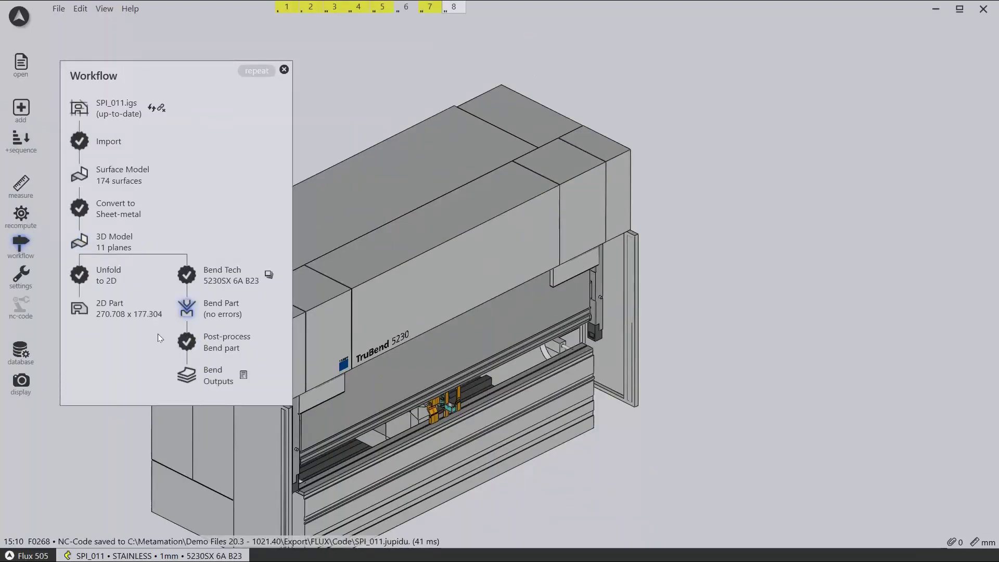
Close the Workflow panel and zoom in to inspect the Punch/Die/Gauges tooling table
left_click(283, 69)
scroll(439, 383, "up", 10)
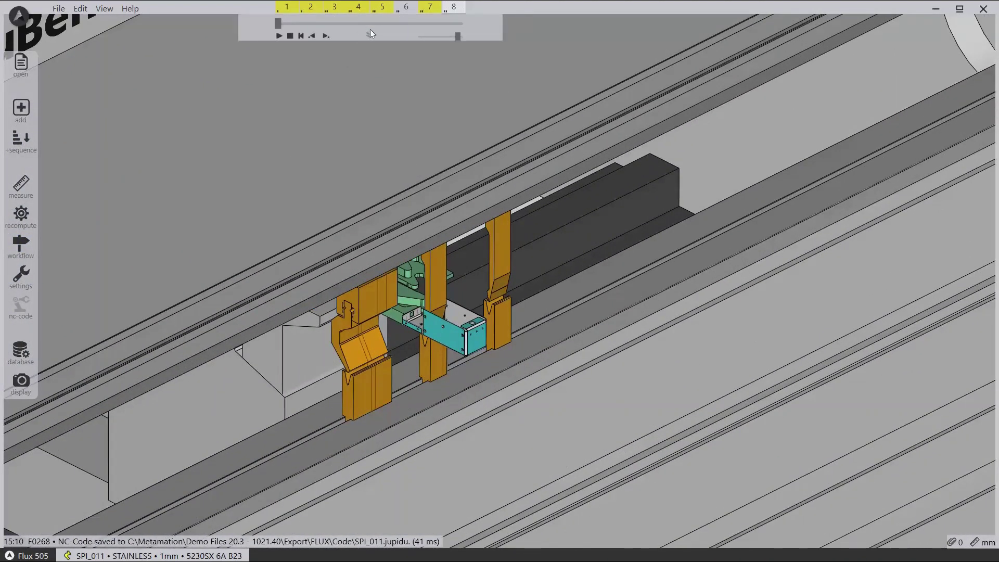
mouse_move(370, 32)
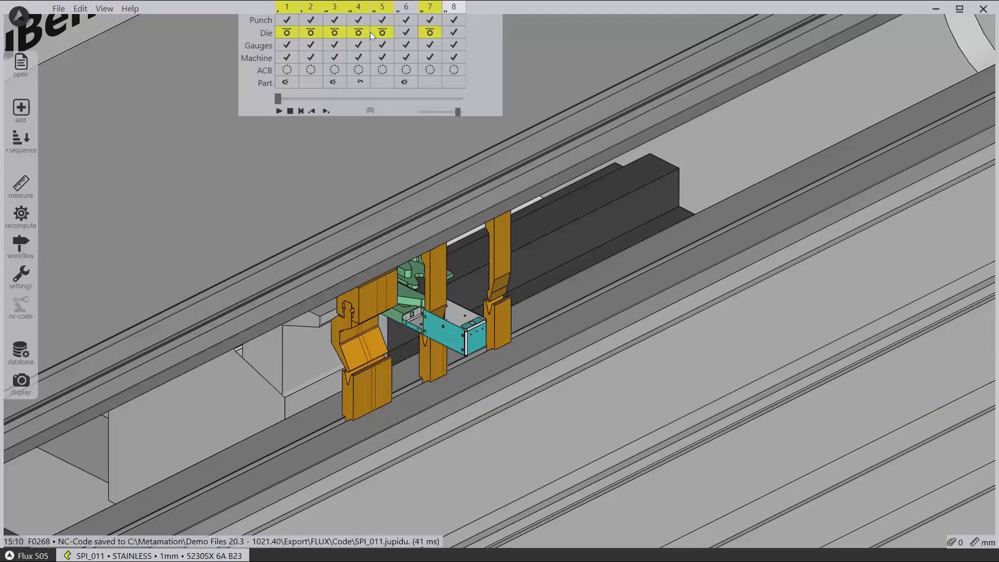
mouse_move(286, 35)
mouse_move(461, 21)
mouse_move(380, 54)
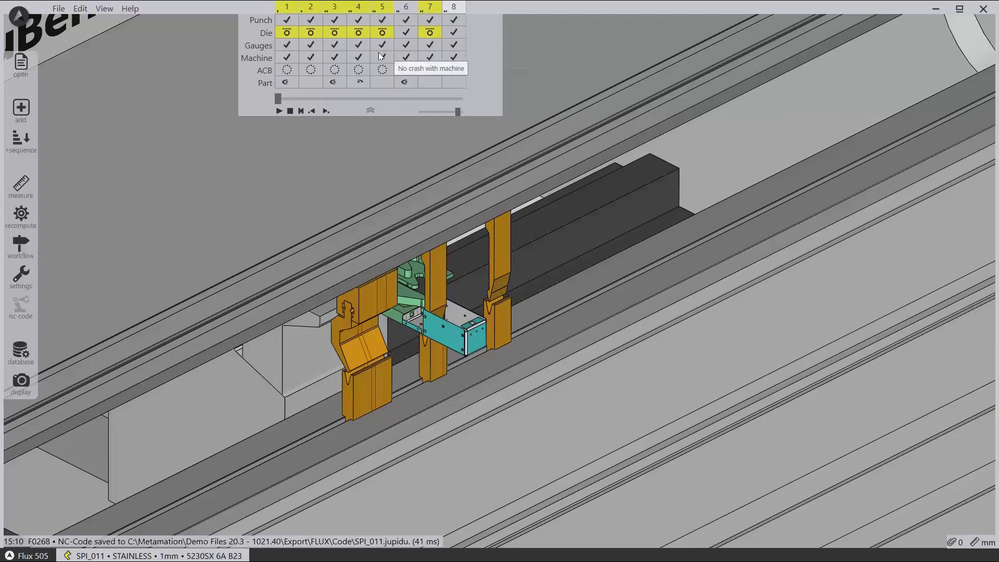
mouse_move(296, 58)
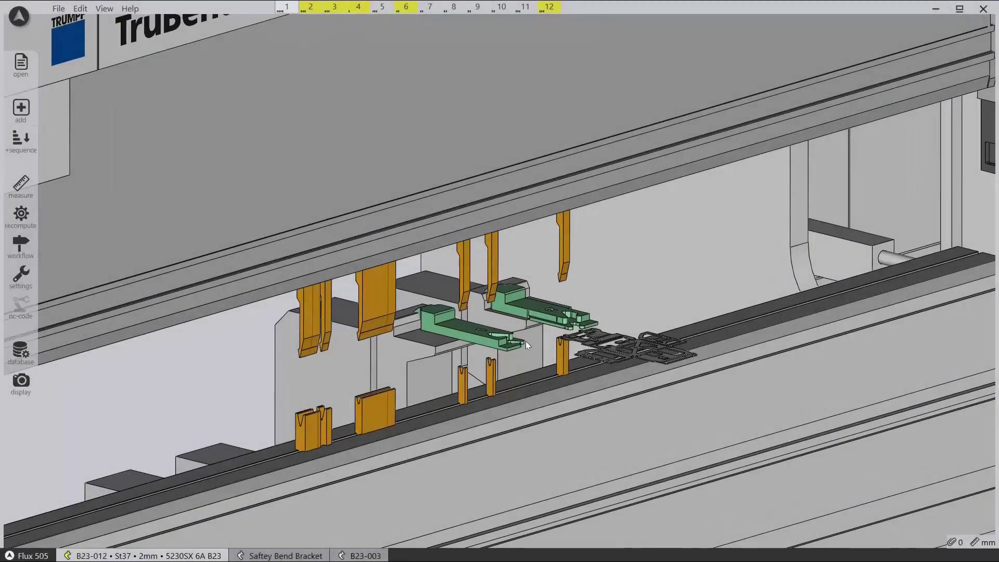
Show bend 3 of the Saftey Bend Bracket, then switch to the B23-003 tooling and zoom in
left_click(262, 555)
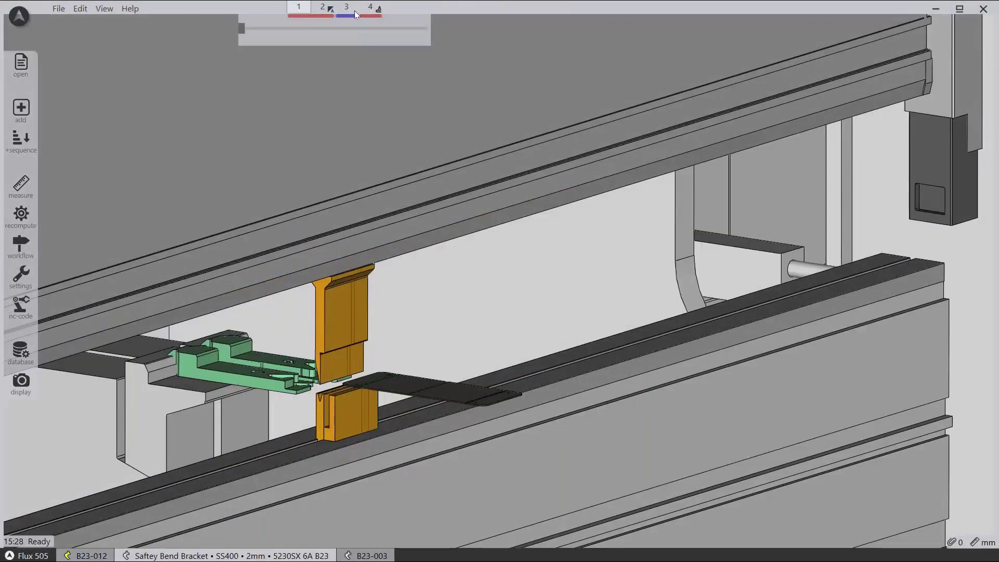
left_click(348, 8)
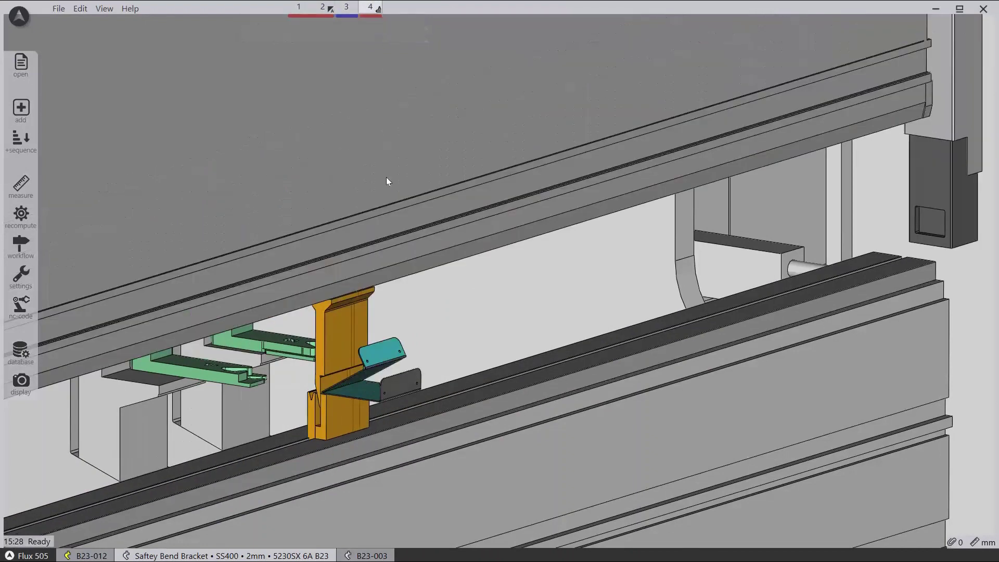
left_click(363, 556)
scroll(677, 385, "up", 5)
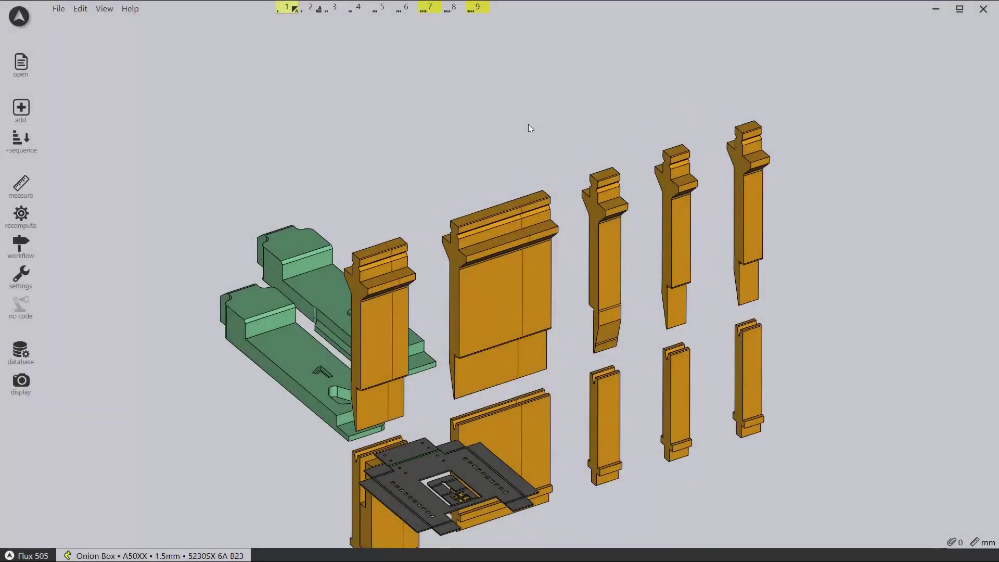
Select the OW210/S punch and drag the green back gauge further left
middle_click_drag(529, 123, 533, 79)
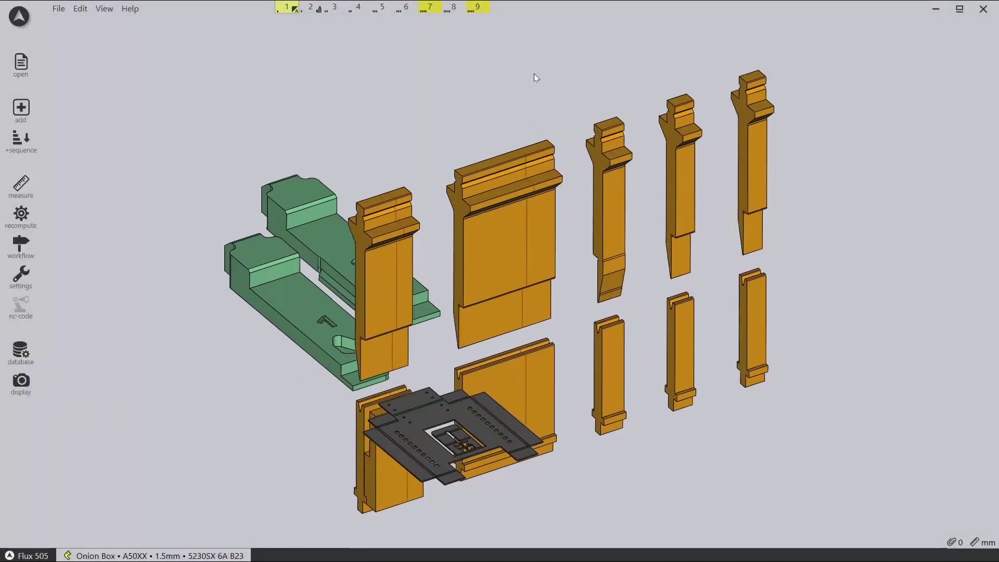
scroll(498, 135, "up", 1)
middle_click_drag(439, 223, 424, 241)
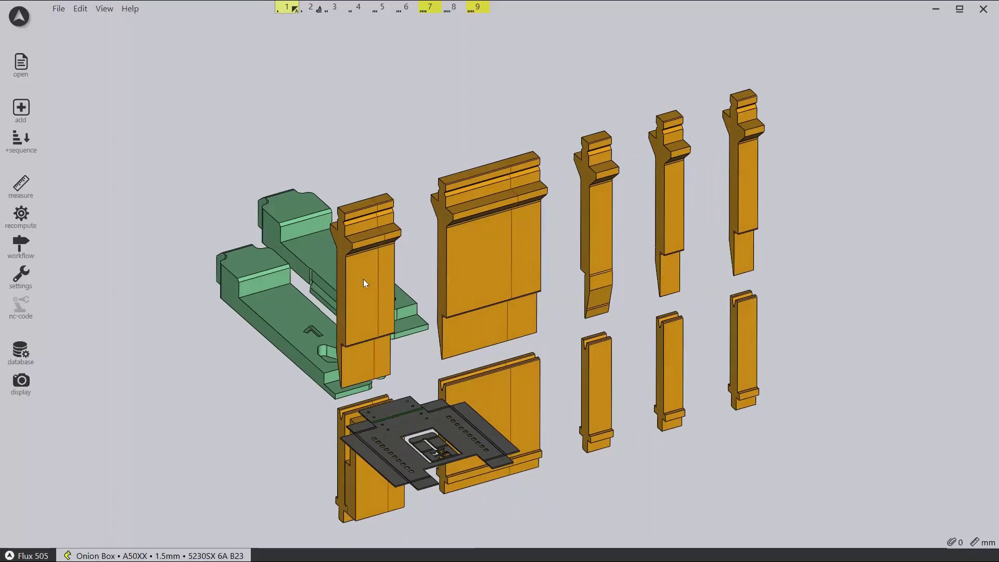
mouse_move(364, 282)
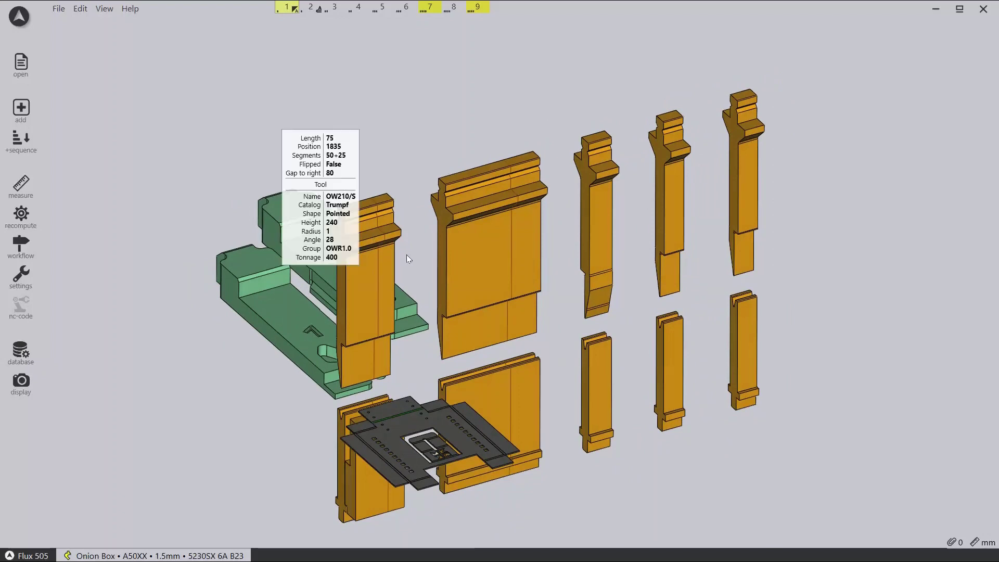
left_click(363, 274)
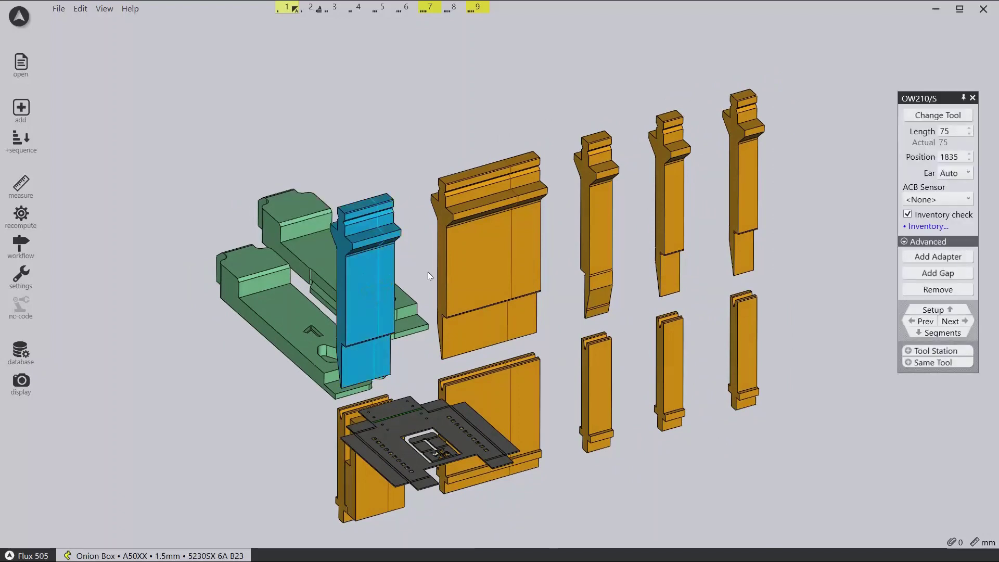
mouse_move(385, 297)
mouse_move(371, 296)
left_mouse_down()
mouse_move(319, 296)
mouse_move(366, 292)
left_mouse_up()
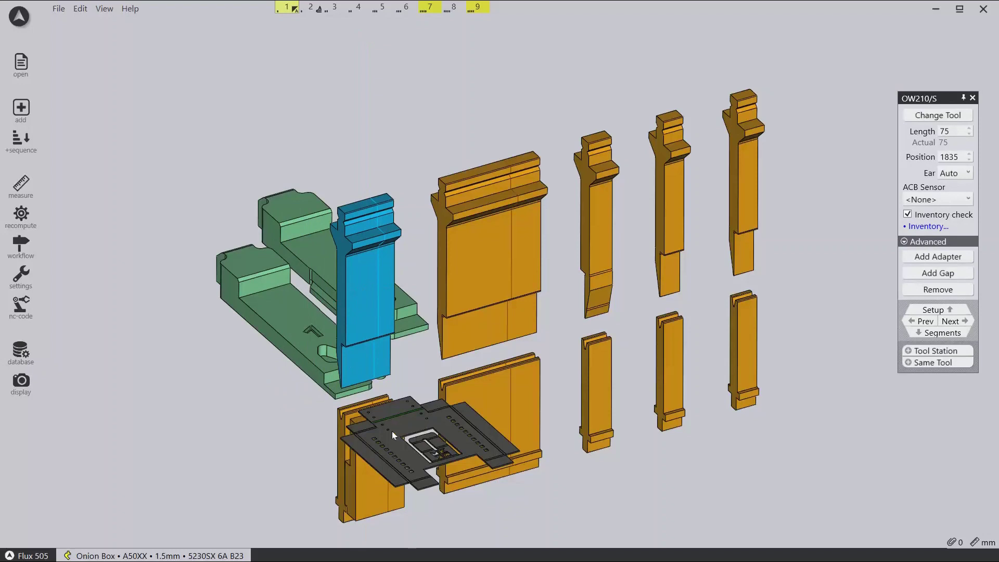
left_click(305, 331)
left_click_drag(297, 320, 255, 323)
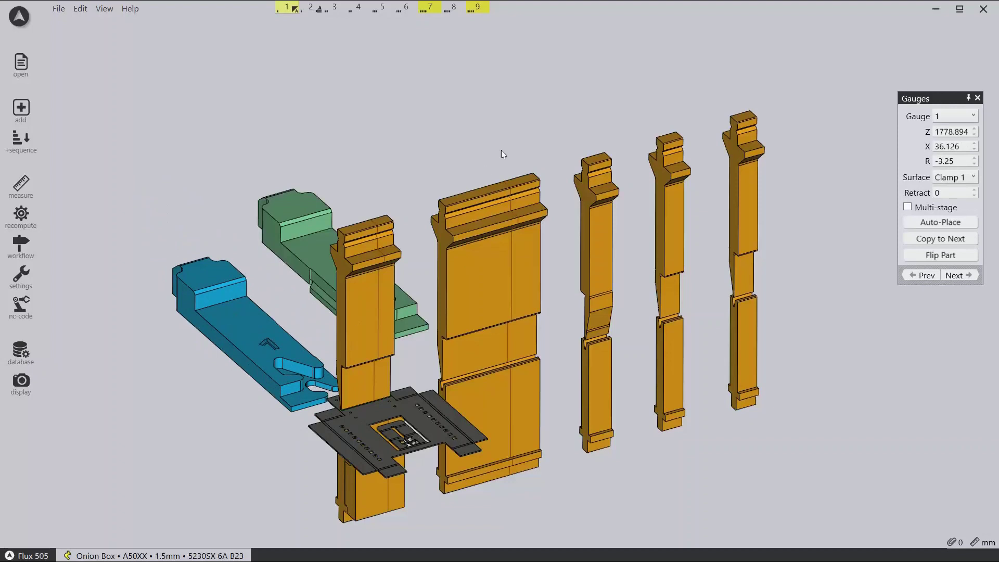
middle_click_drag(502, 153, 448, 146)
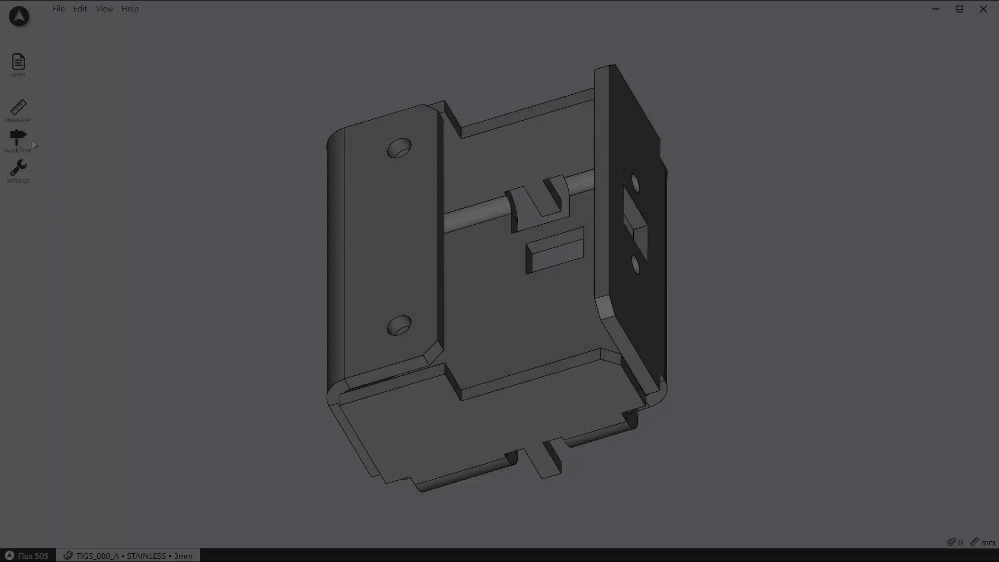
Open the TIGS_080_A setup sheet PDF from Bend Outputs, then minimize Acrobat
left_click(22, 129)
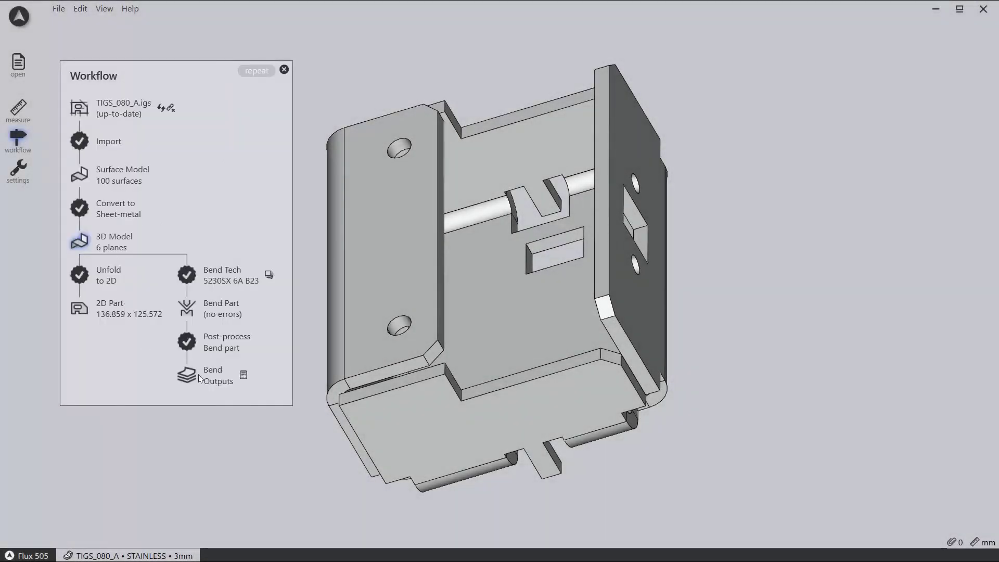
left_click(243, 375)
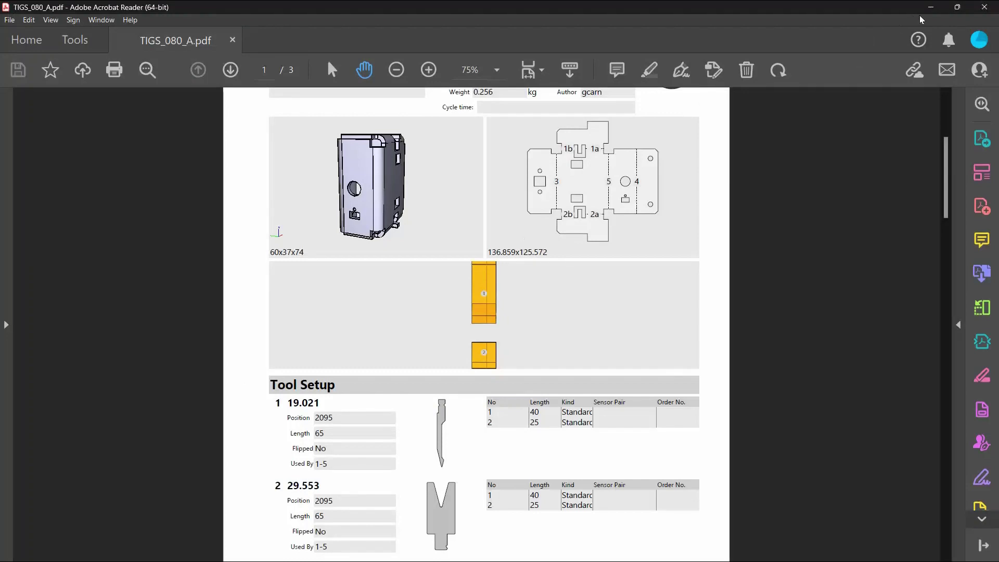
left_click(931, 7)
Display TIGS_080_A's unfolded flat pattern with its +90° bend lines alone, without the Workflow panel
left_click(79, 308)
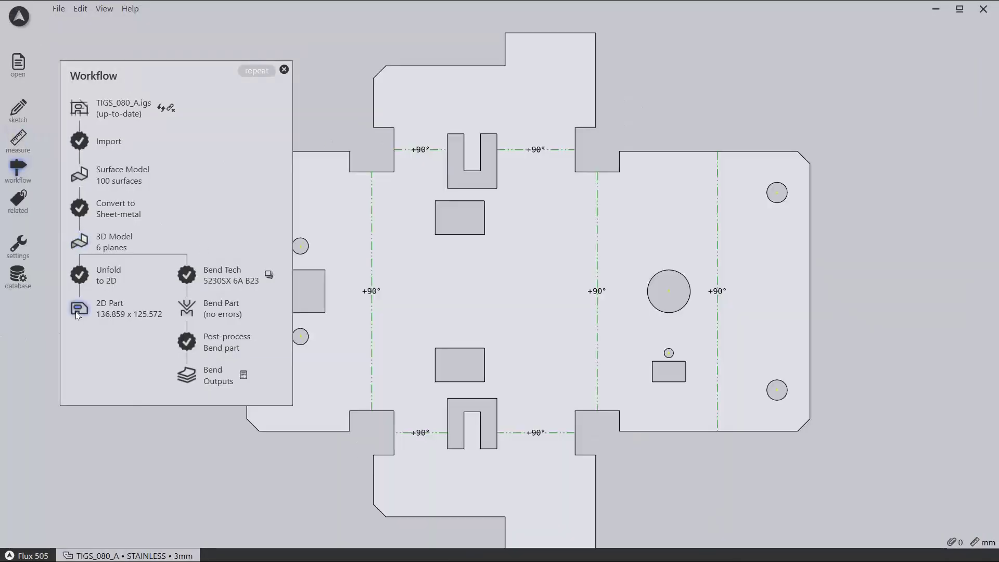
left_click(284, 69)
scroll(301, 135, "up", 1)
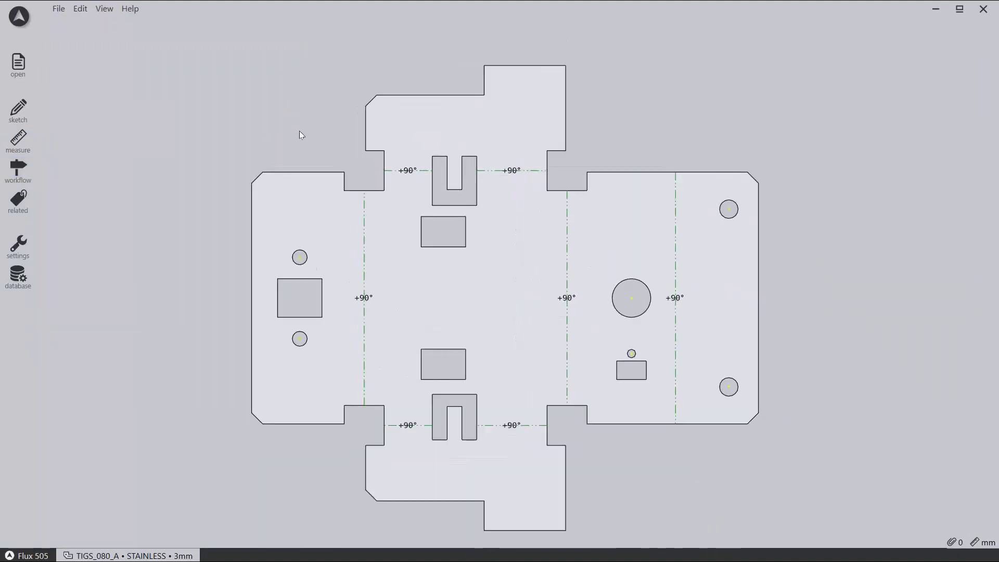